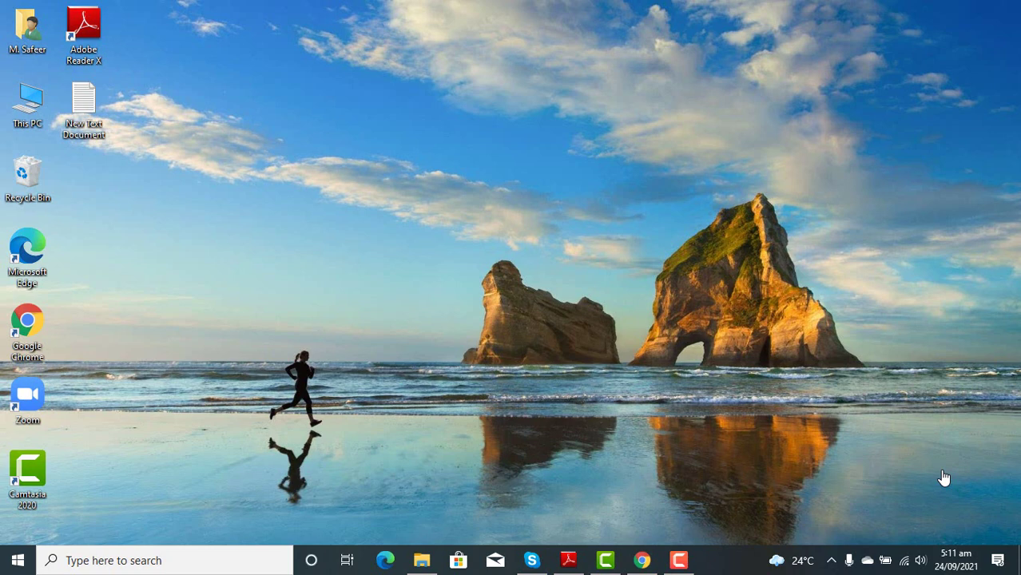
Switch to Chrome and open the Income Tax e-payment form on the FBR site
left_click(644, 560)
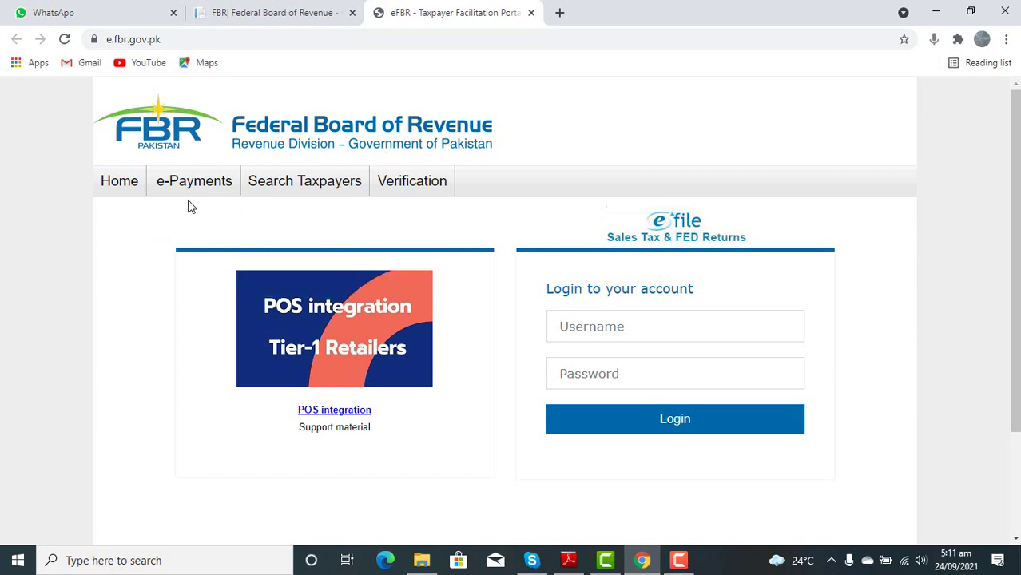
mouse_move(198, 187)
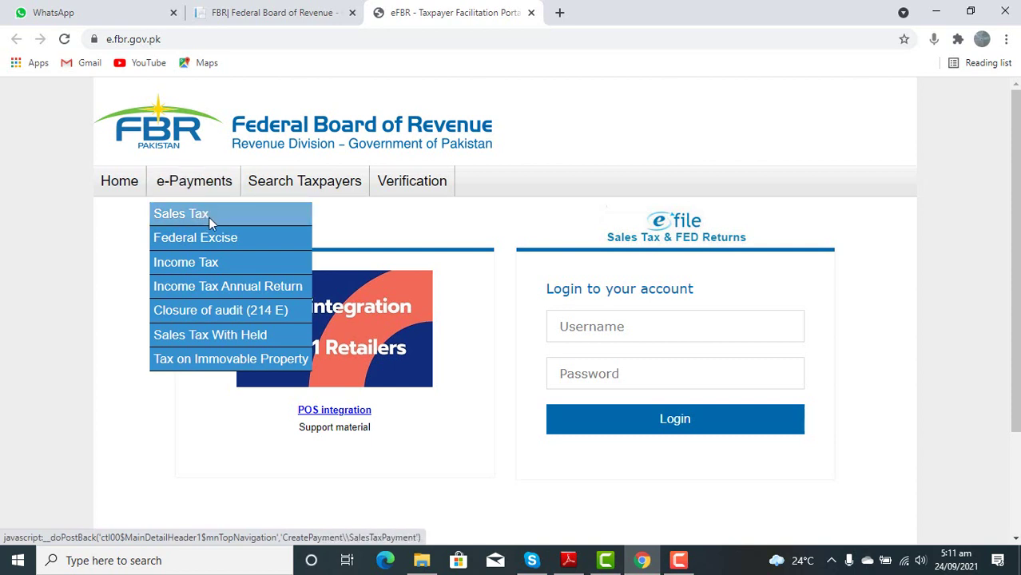
left_click(232, 264)
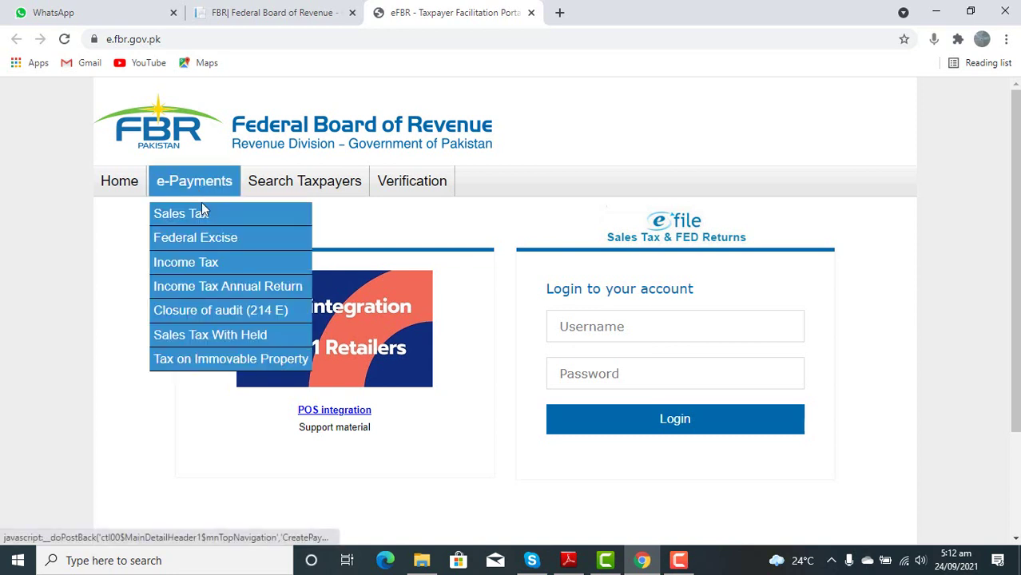
left_click(208, 262)
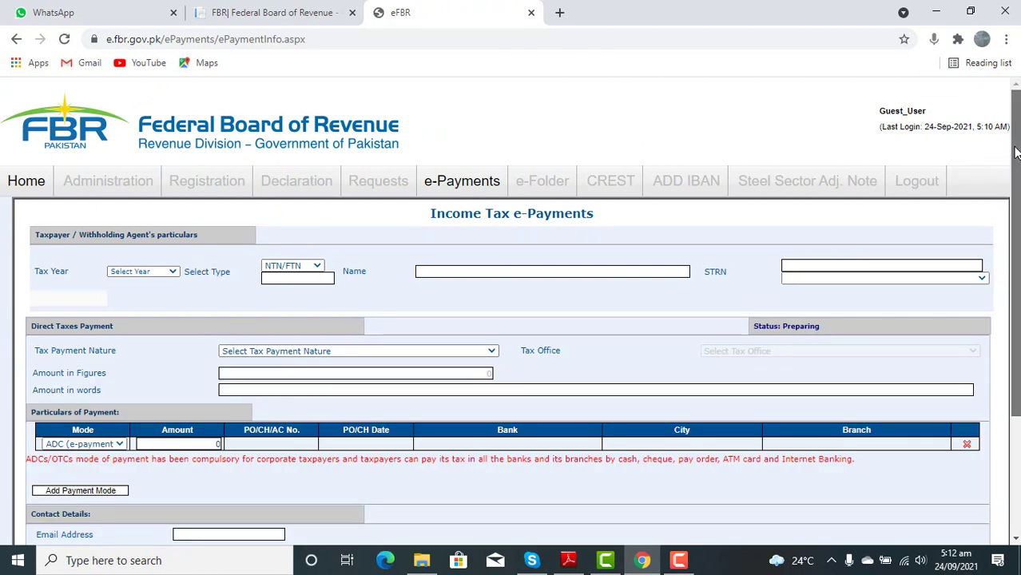
mouse_move(1016, 151)
left_mouse_down()
mouse_move(1016, 255)
mouse_move(1017, 138)
left_mouse_up()
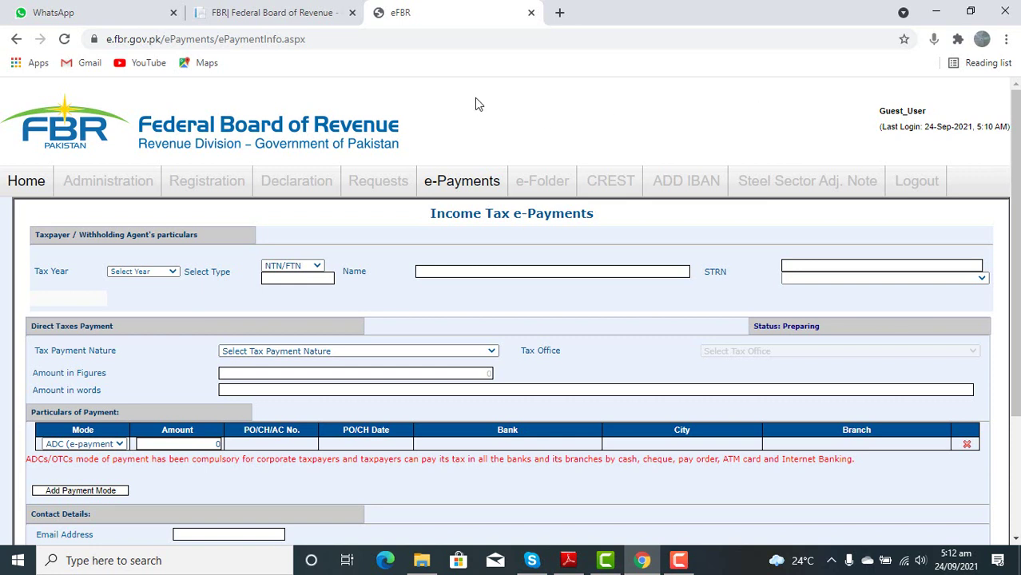
Set the tax year of the income tax payment to 2021
left_click(175, 272)
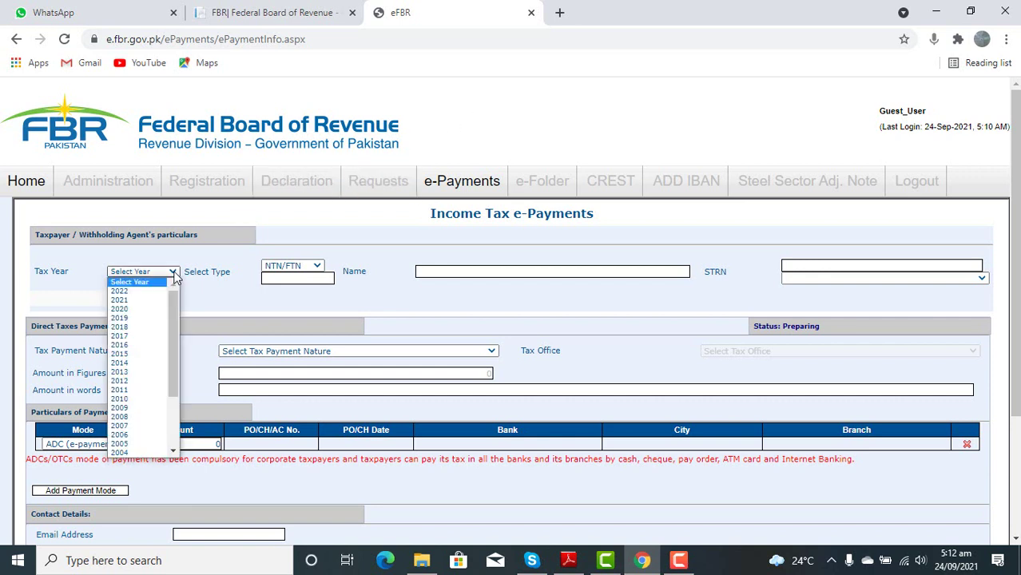
left_click(147, 293)
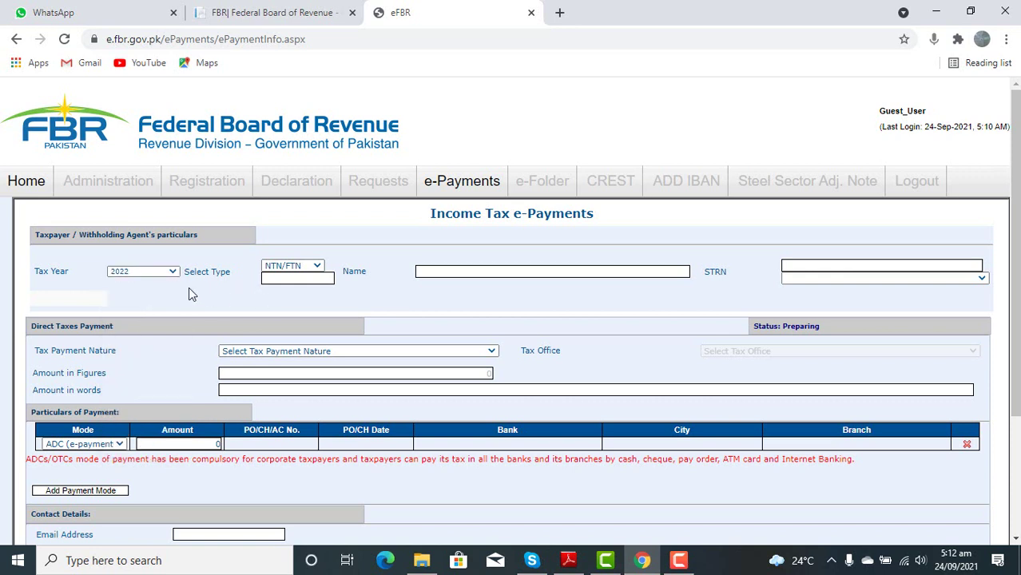
left_click(174, 273)
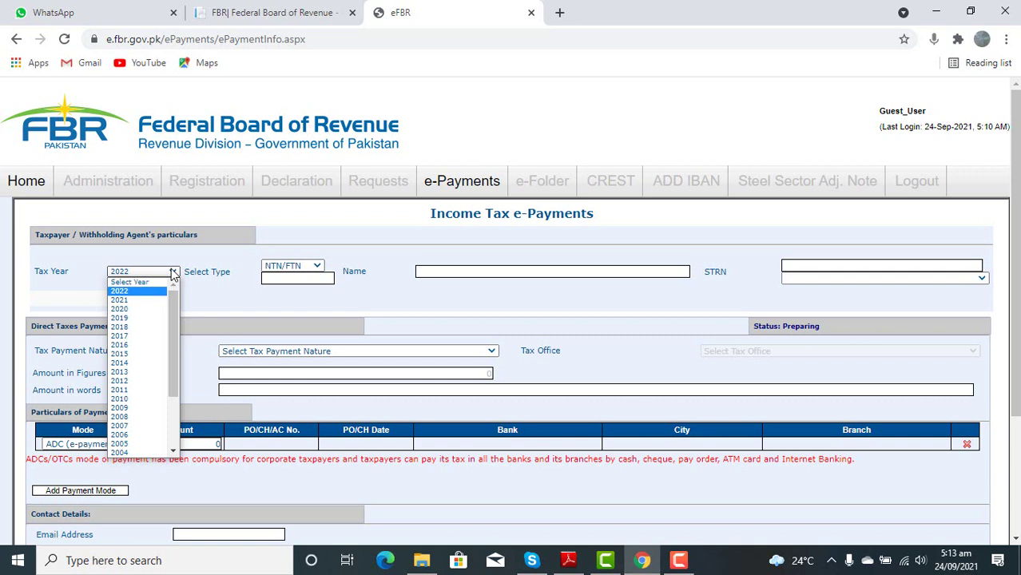
left_click(133, 302)
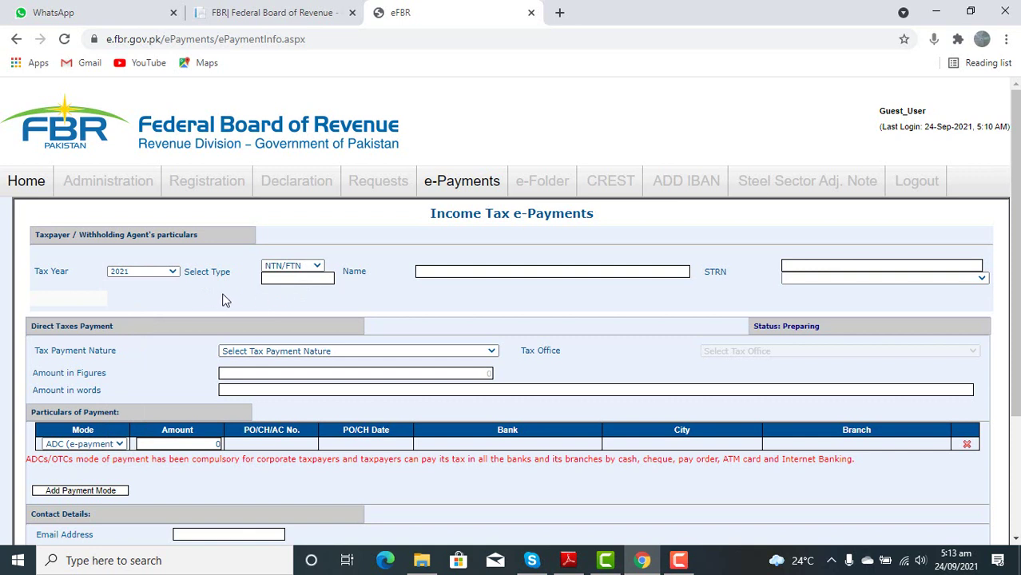
Identify the taxpayer by CNIC, entering the taxpayer's CNIC number, and choose "graphic" as the business/branch
left_click(316, 269)
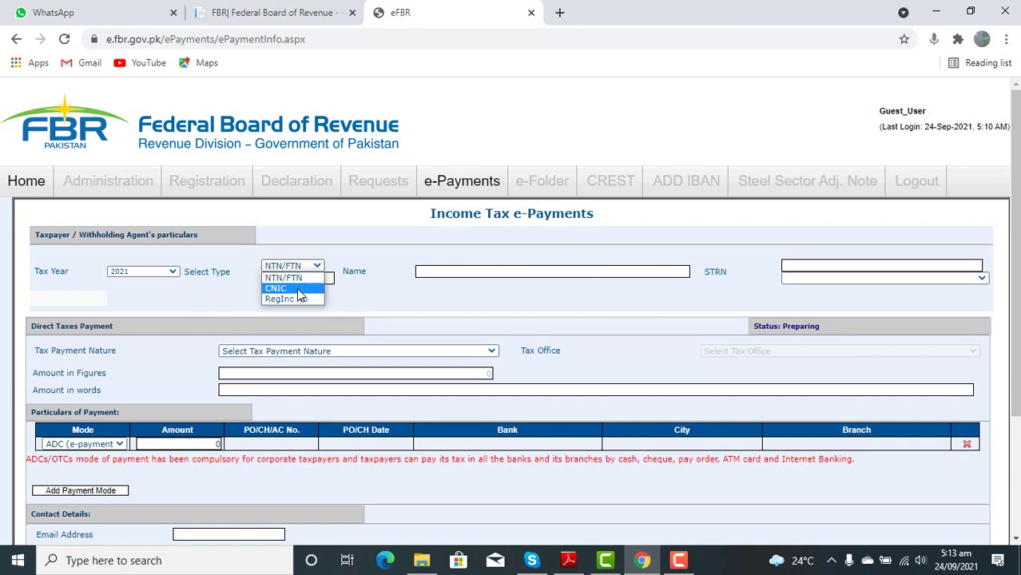
left_click(276, 288)
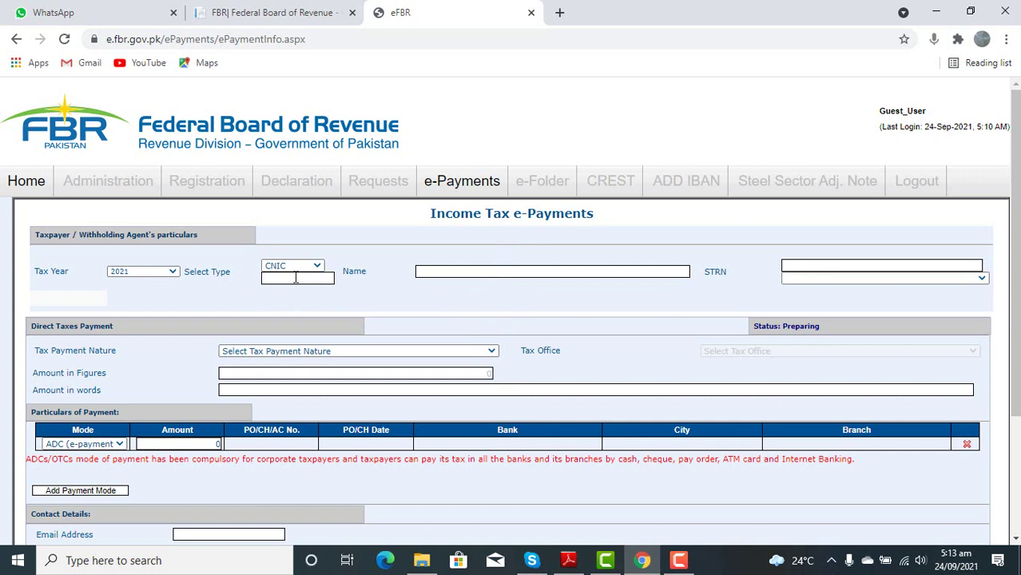
left_click(296, 277)
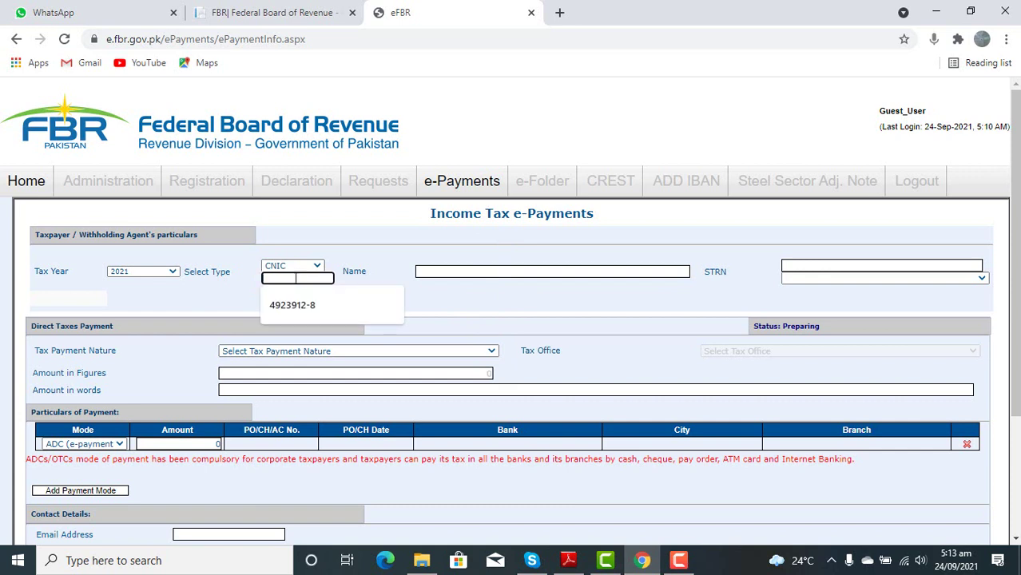
key("ctrl+v")
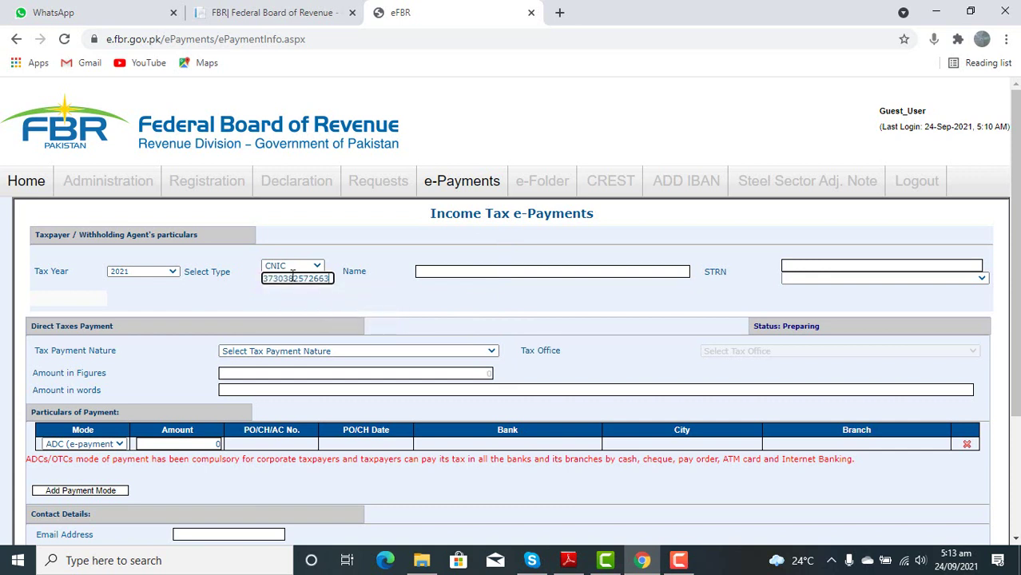
left_click(442, 272)
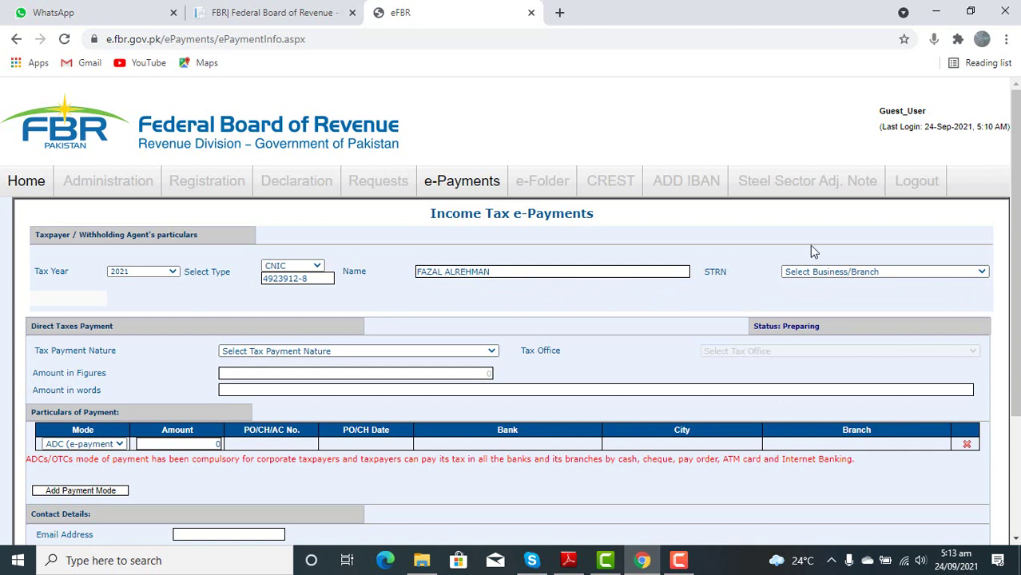
left_click(983, 274)
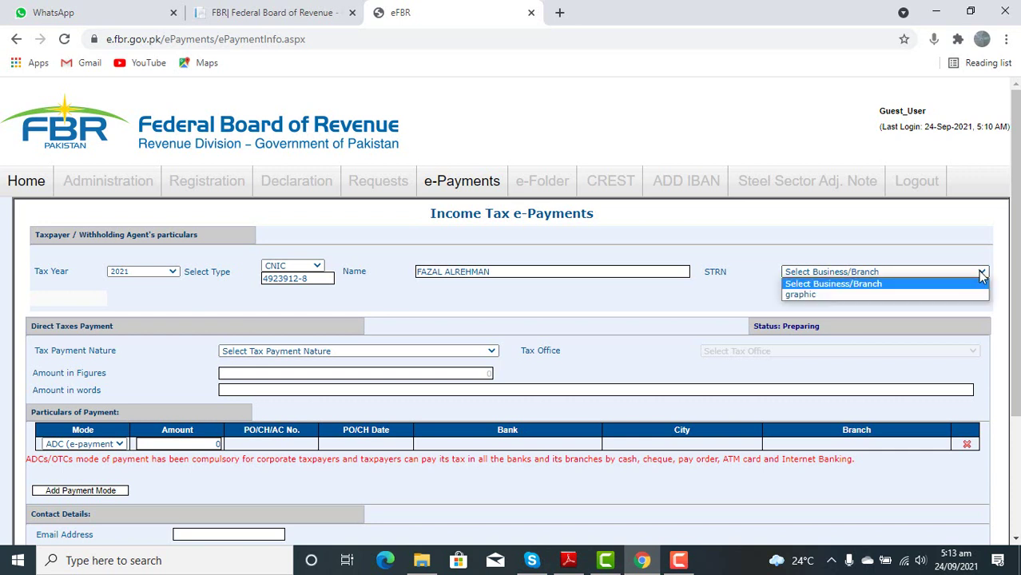
left_click(937, 296)
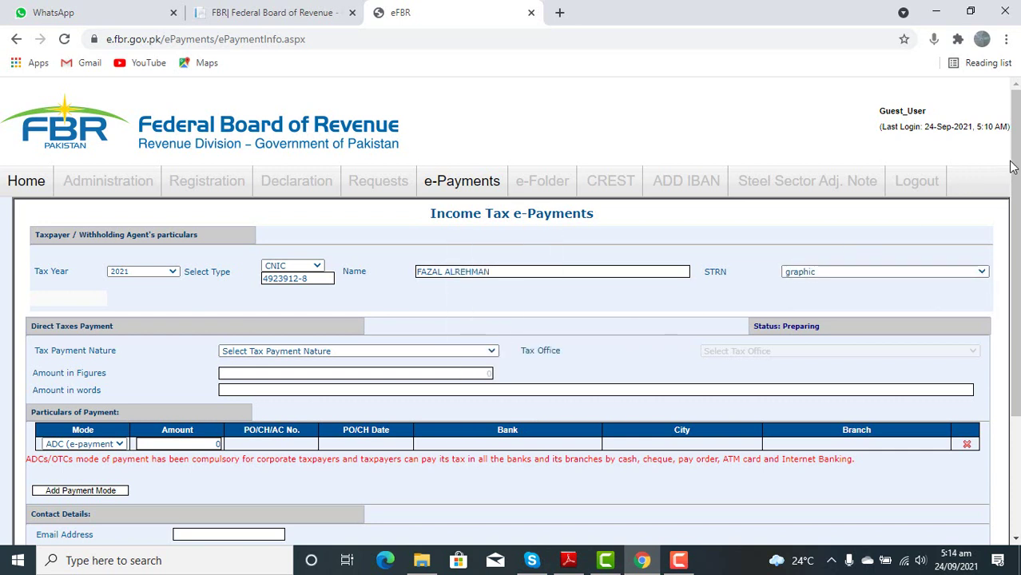
Set the tax payment nature to Misc. and the payment section to 920601 - 182(A) - Surcharge for ATL
left_click_drag(1016, 168, 1017, 215)
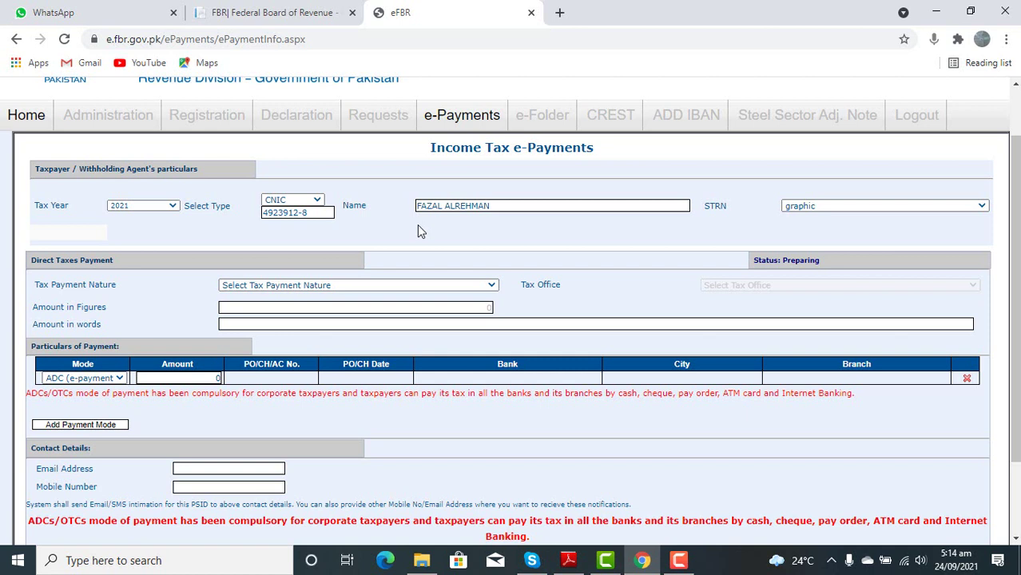
left_click(491, 286)
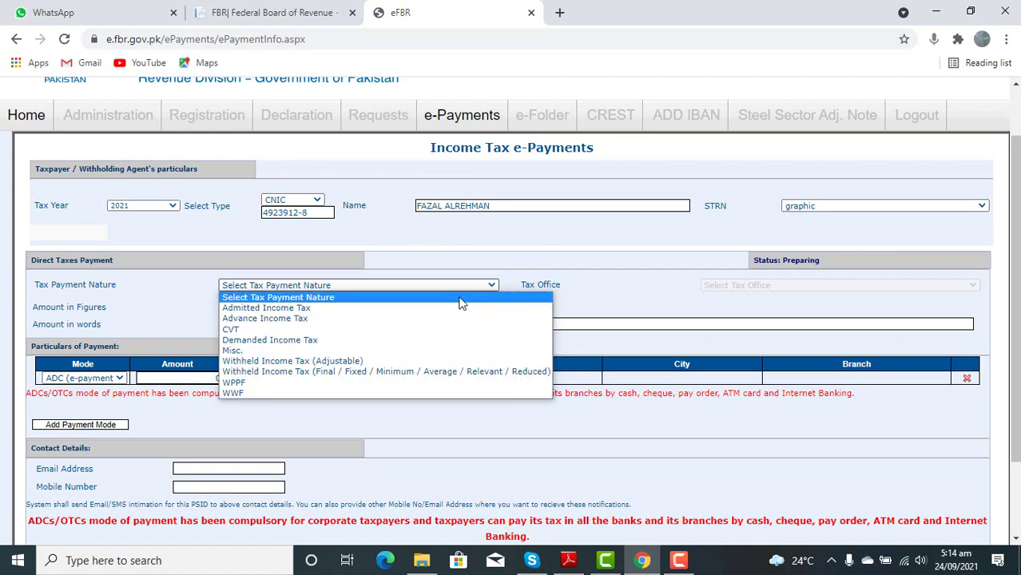
left_click(281, 351)
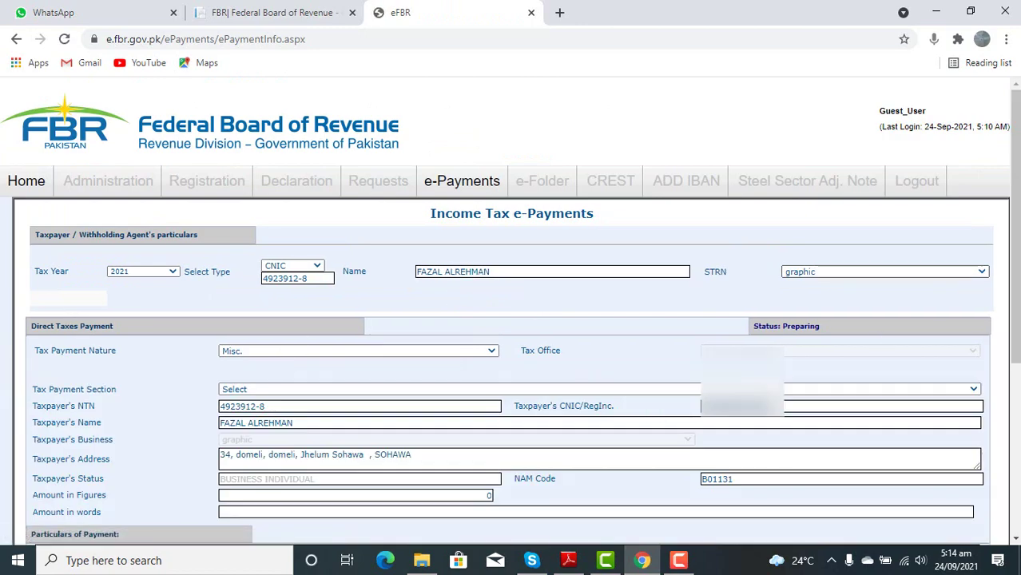
left_click_drag(1018, 201, 932, 292)
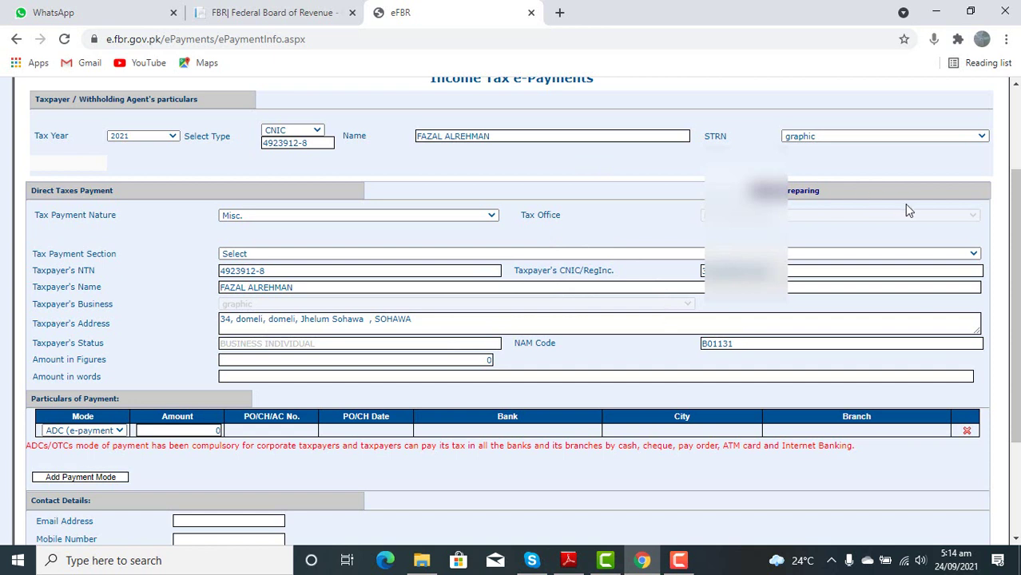
left_click(973, 254)
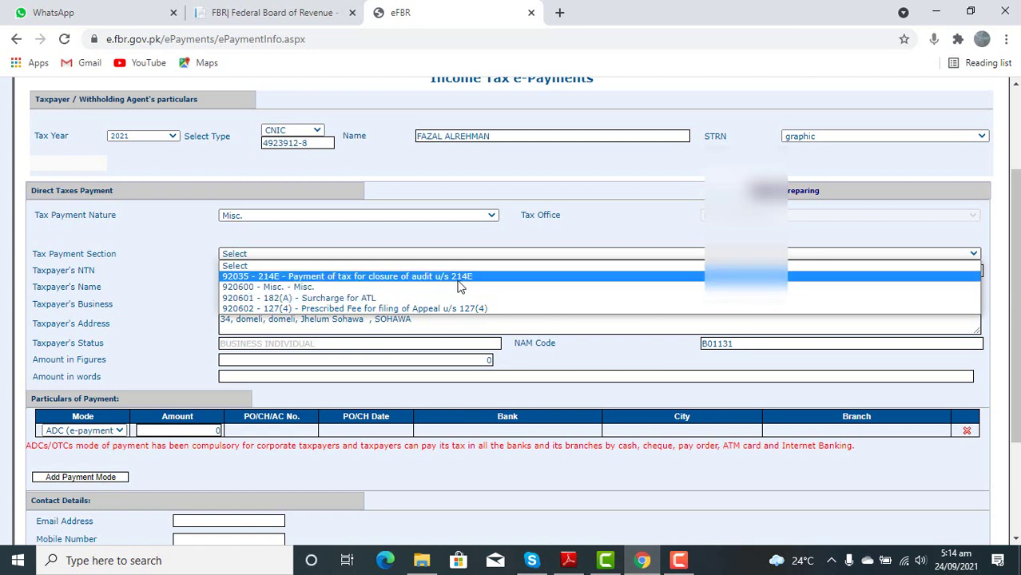
left_click(330, 300)
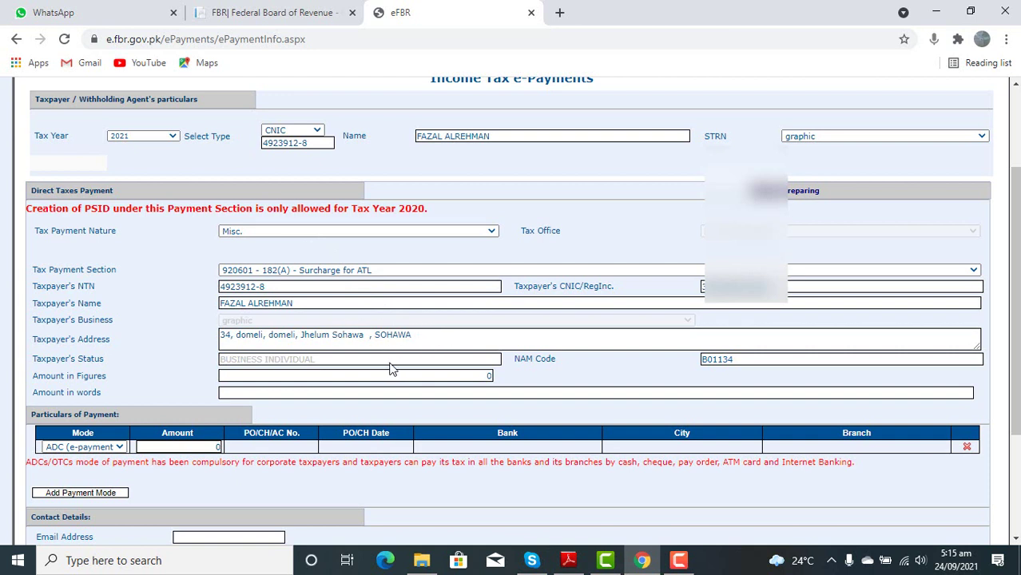
Enter 1,000 as the tax payment's amount in figures
left_click(442, 375)
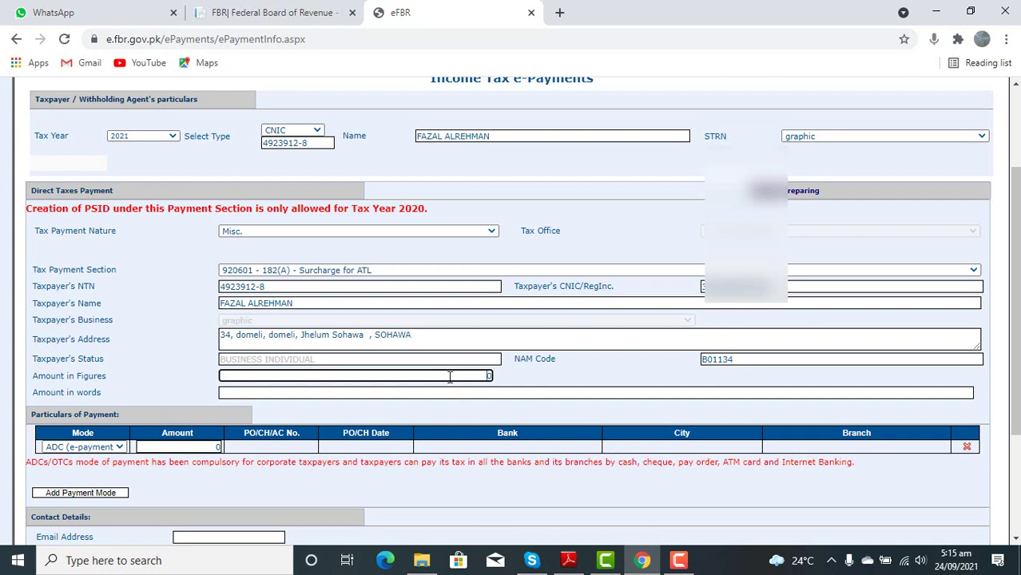
left_click(480, 376)
type("1000")
left_click(536, 394)
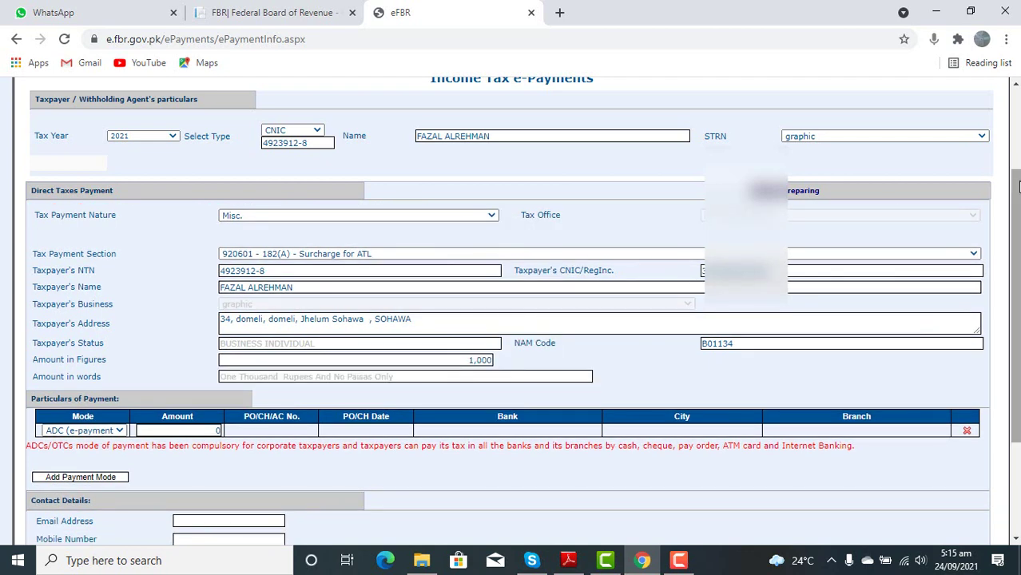
Set the payment mode to Cash with an amount of 1,000 in the particulars of payment
scroll(1019, 185, "down", 1)
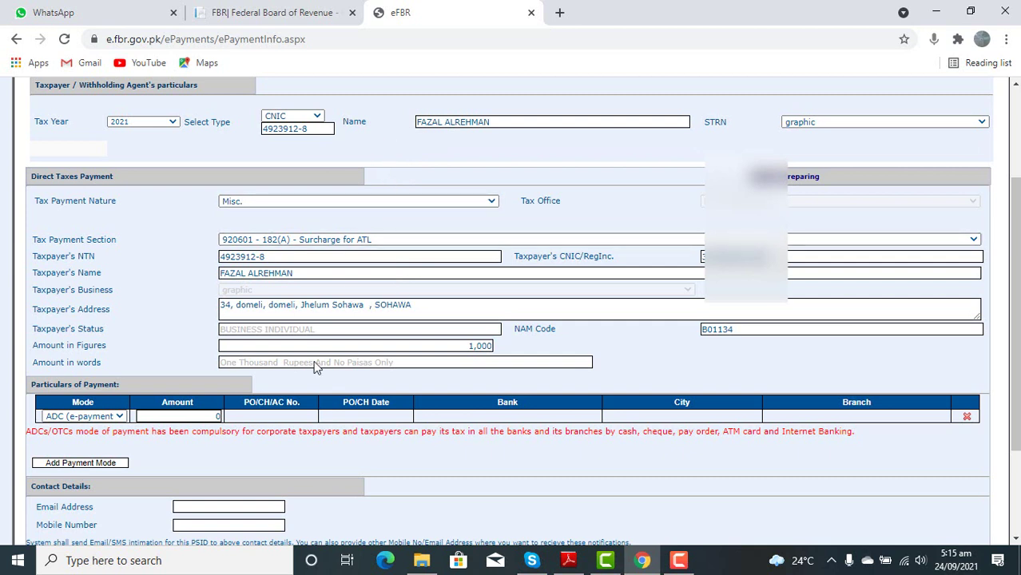
left_click(119, 417)
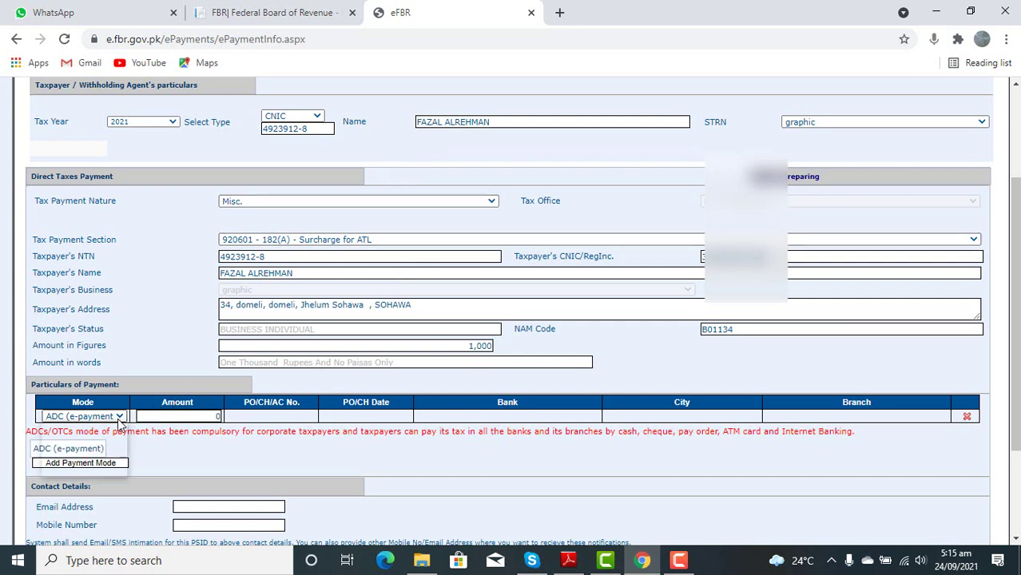
left_click(118, 416)
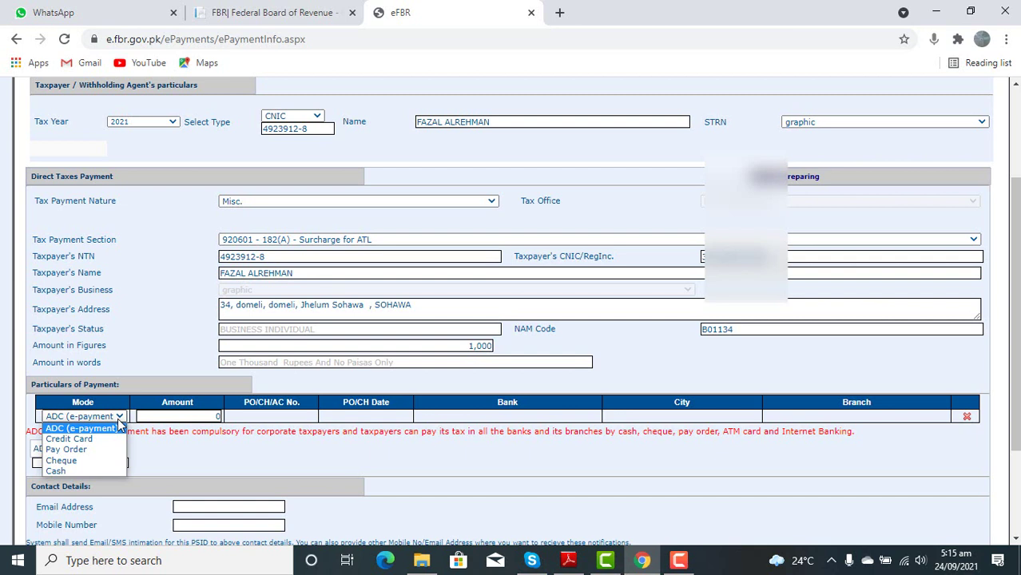
left_click(85, 471)
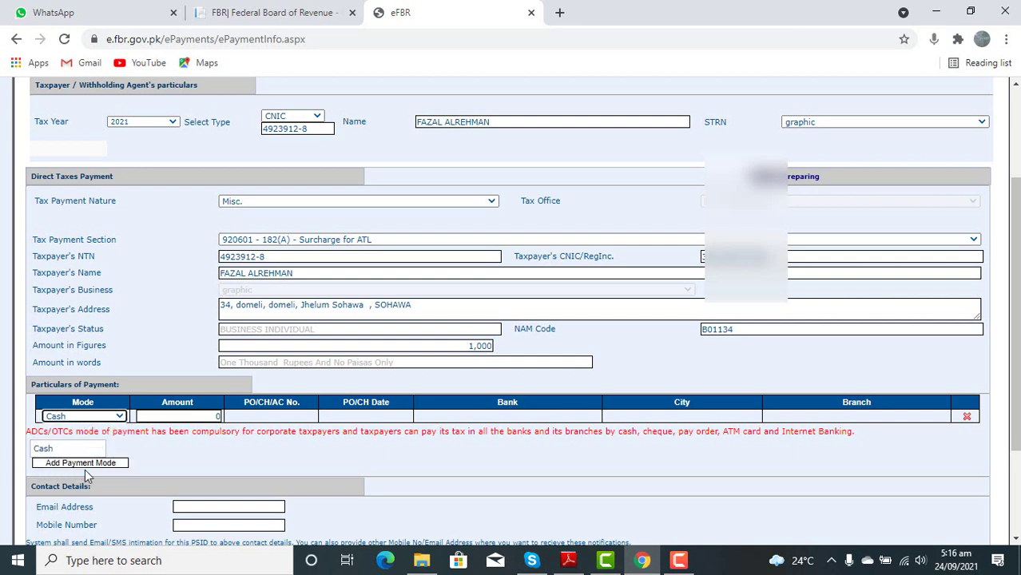
left_click(205, 414)
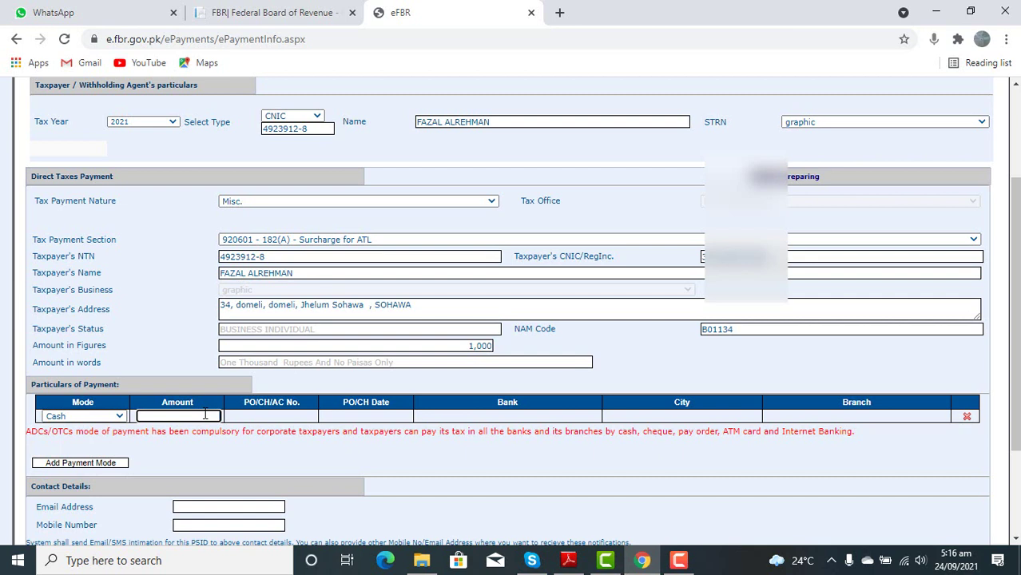
type("1000")
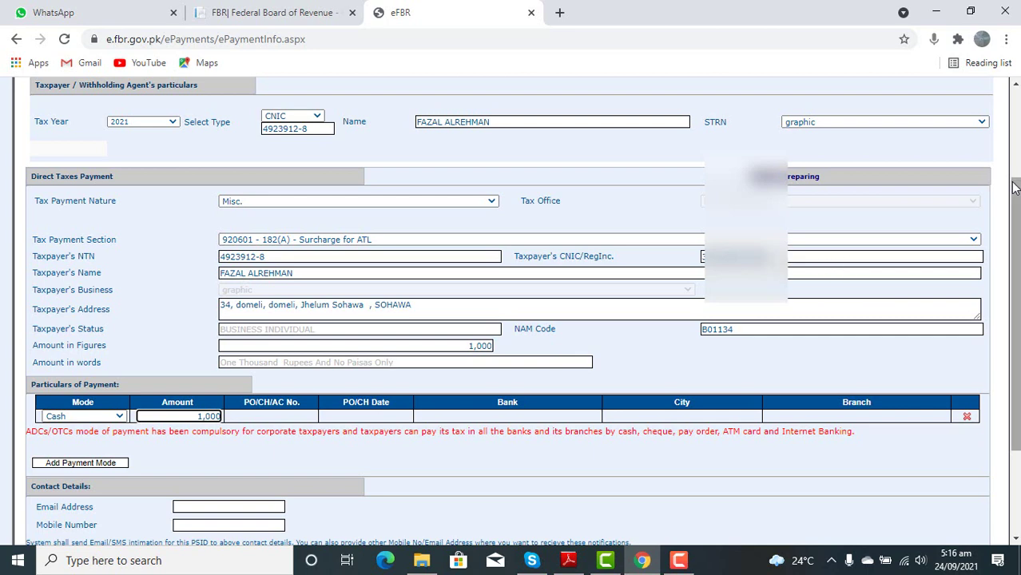
Try to create the payment with the email address and mobile number left blank
left_click_drag(1015, 186, 1015, 246)
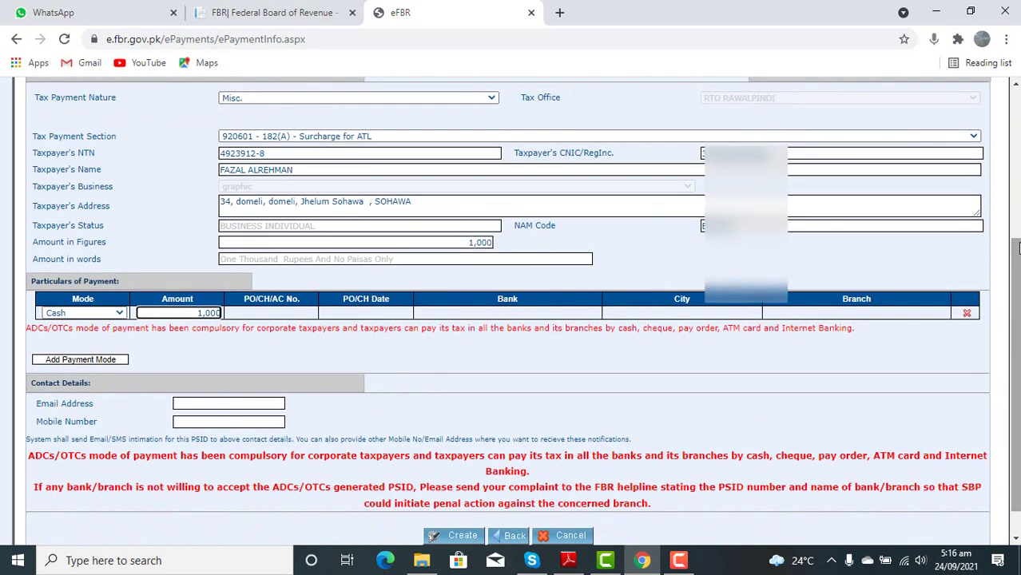
left_click(219, 402)
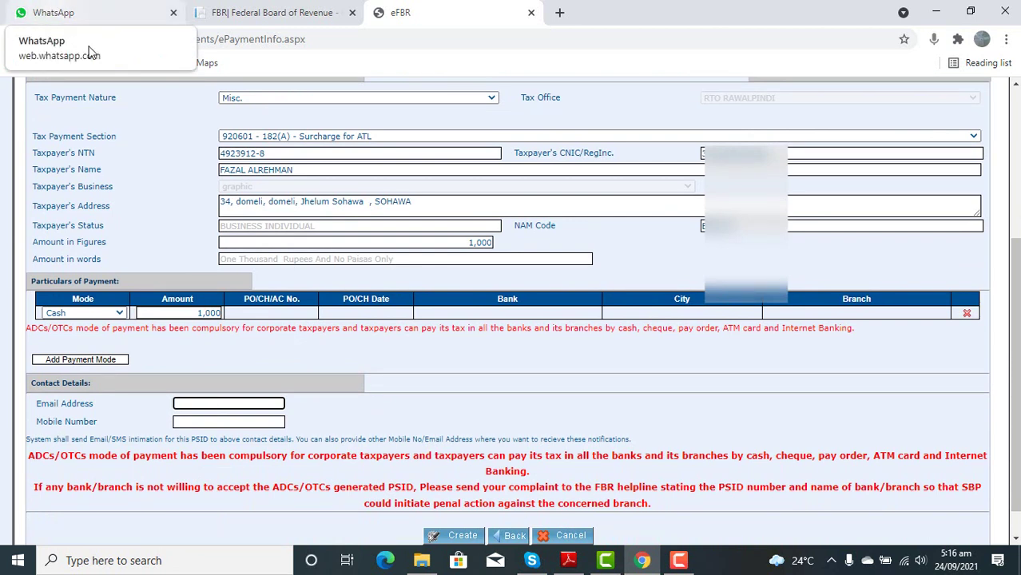
left_click(244, 421)
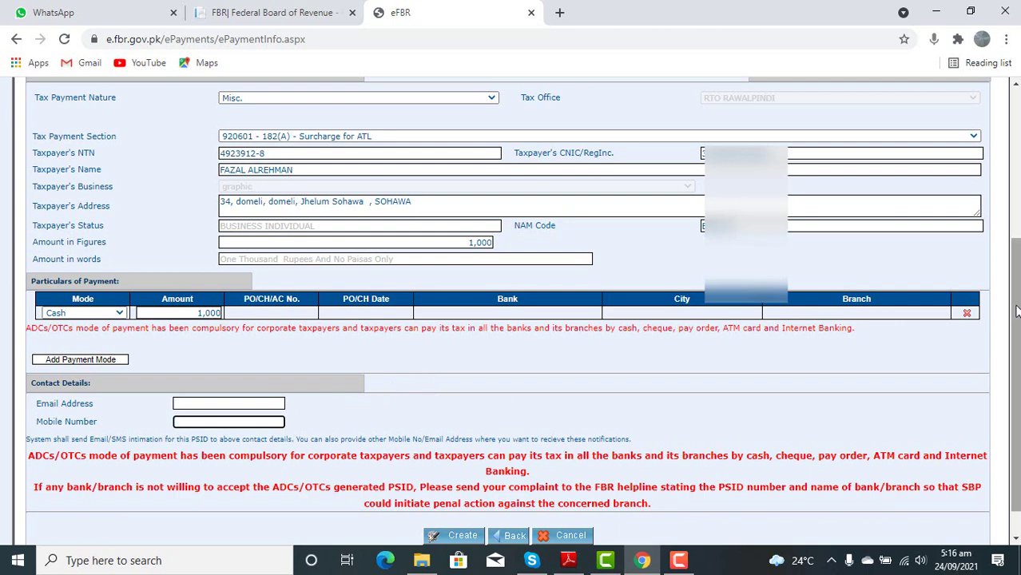
left_click_drag(1016, 312, 1016, 351)
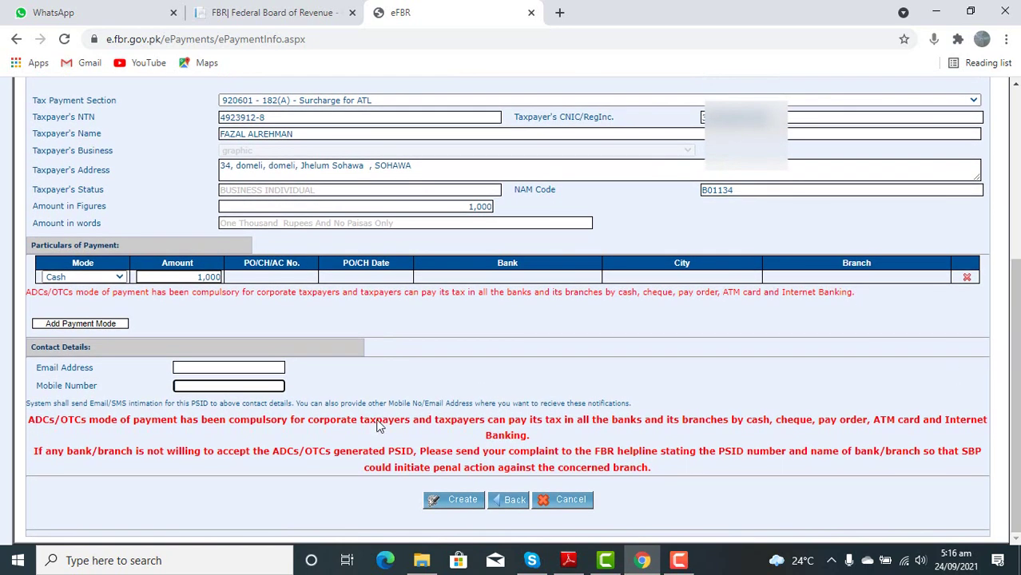
left_click(459, 503)
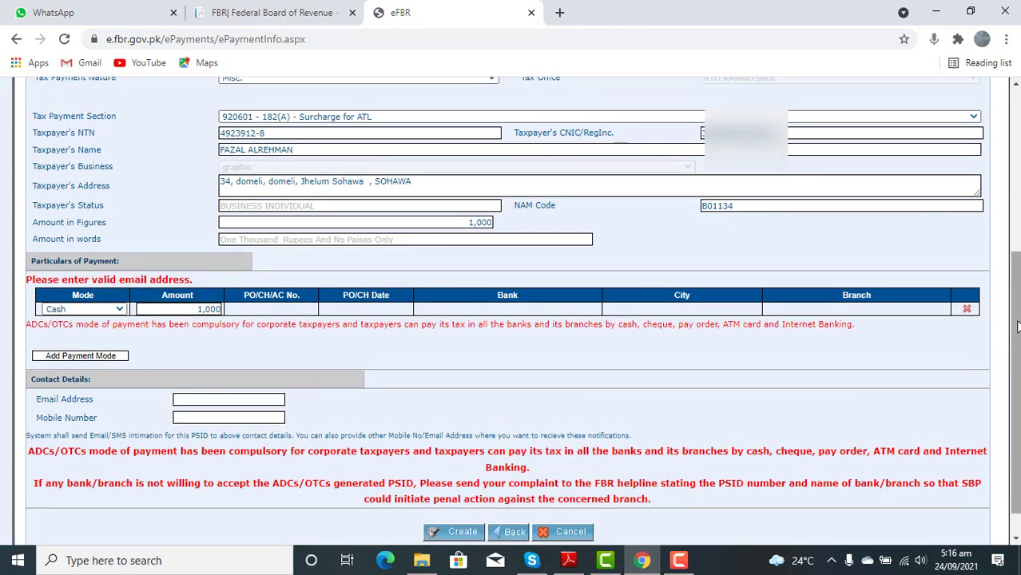
Review the filled-in income tax e-payment form, from the taxpayer's particulars and payment section down to the contact details
left_click_drag(1018, 326, 1001, 227)
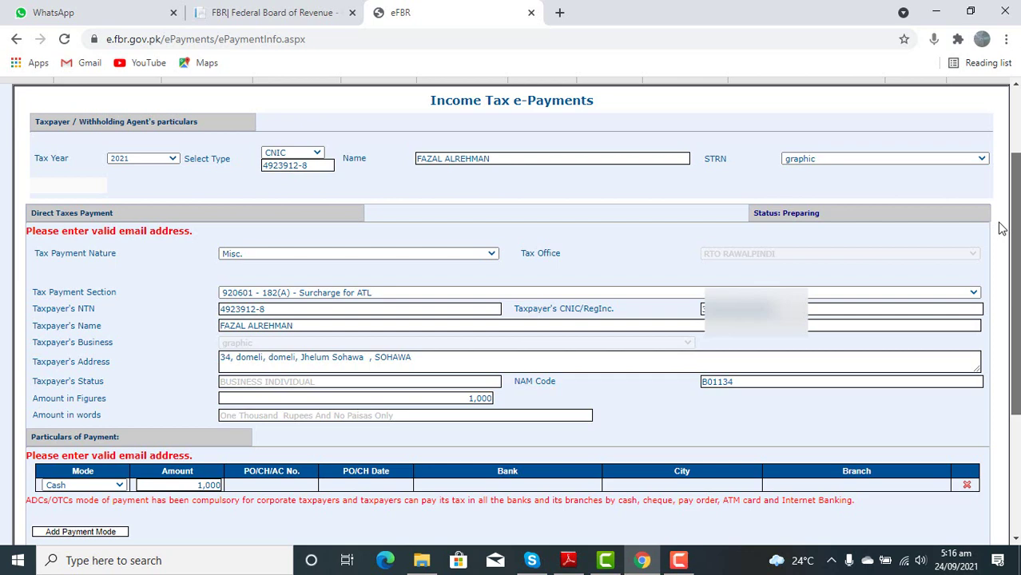
scroll(1002, 230, "down", 2)
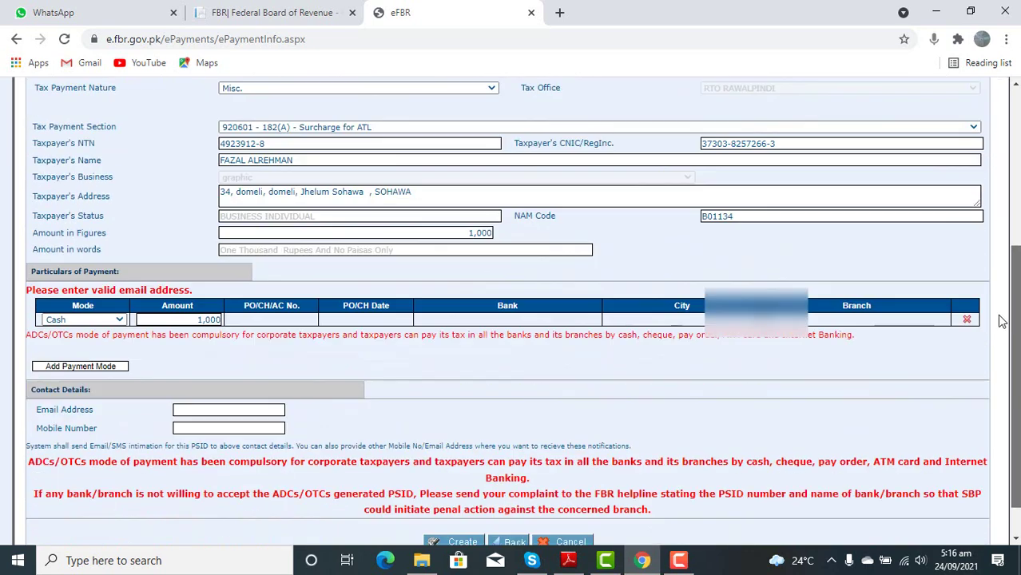
left_click(255, 429)
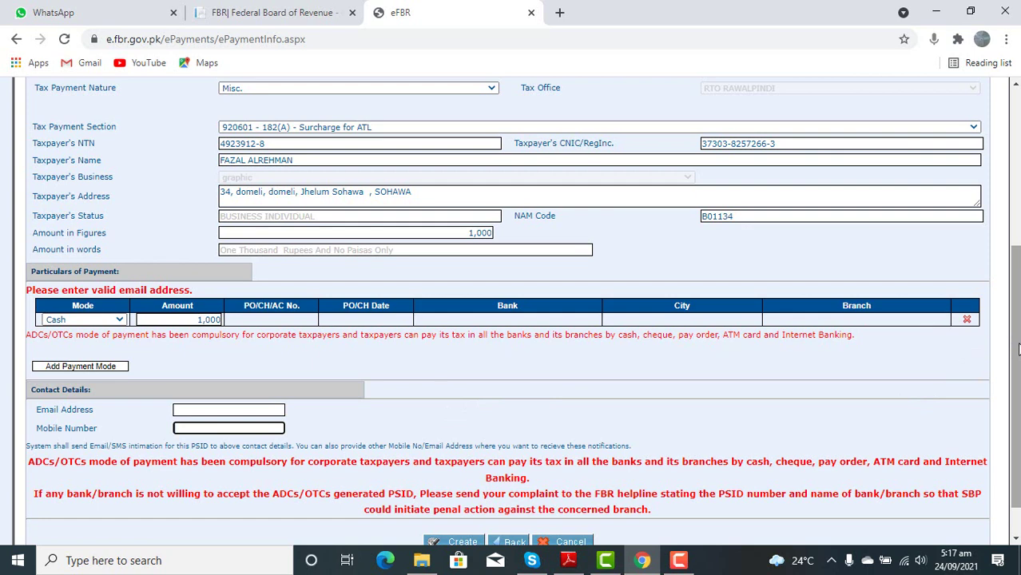
left_click_drag(1016, 349, 1017, 381)
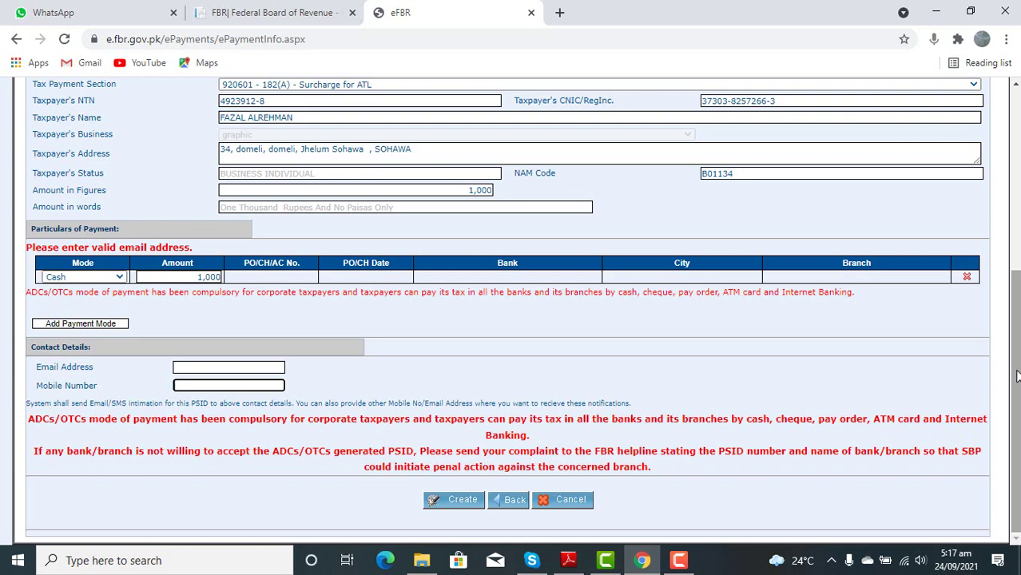
left_click_drag(1017, 376, 1017, 271)
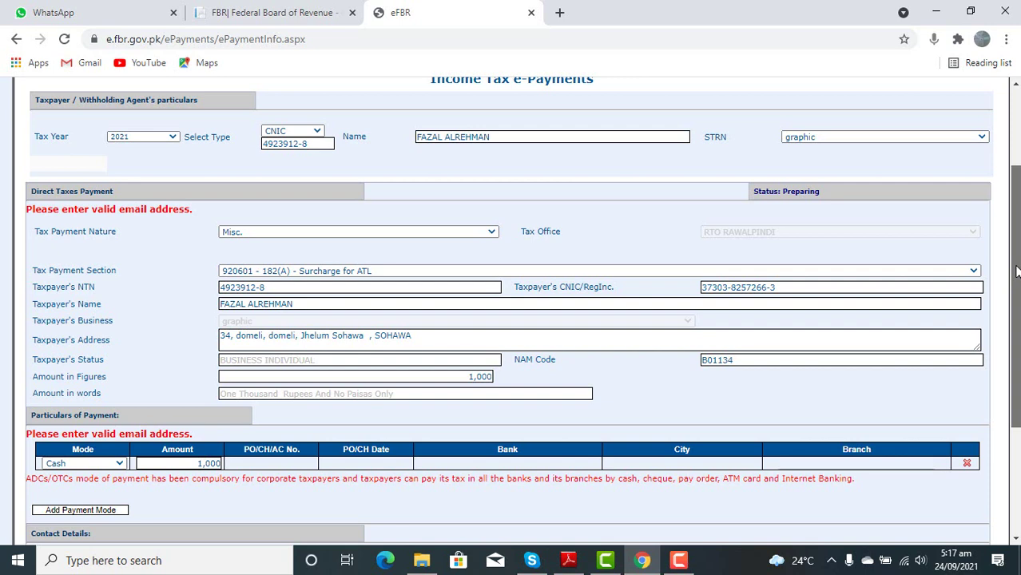
left_click_drag(1017, 272, 1007, 392)
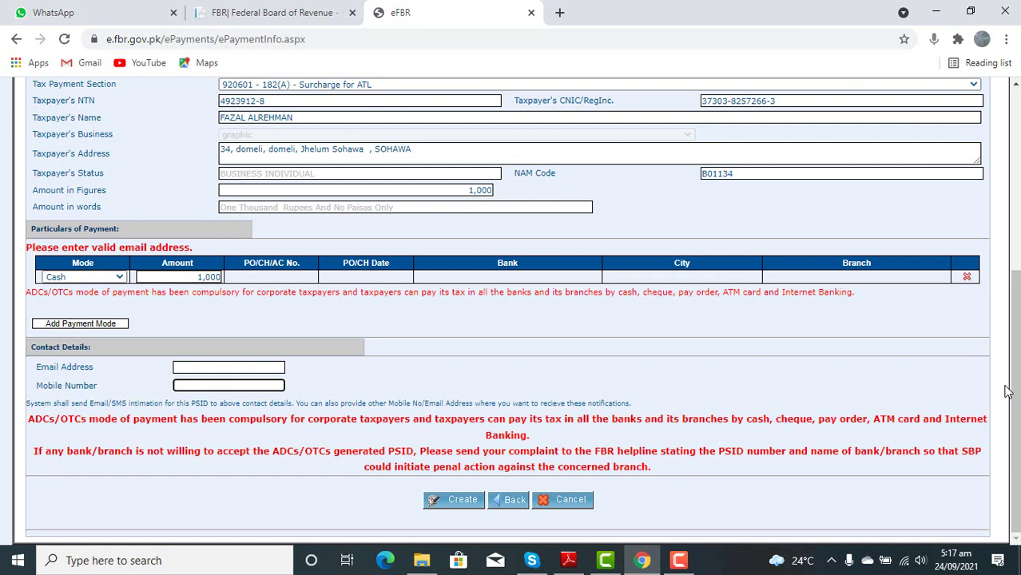
left_click_drag(1014, 391, 1017, 312)
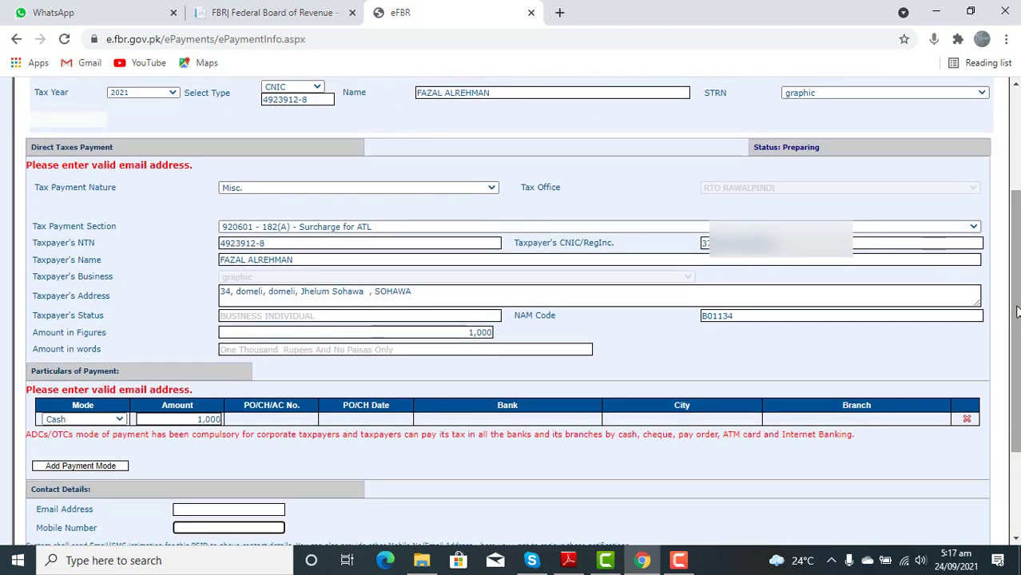